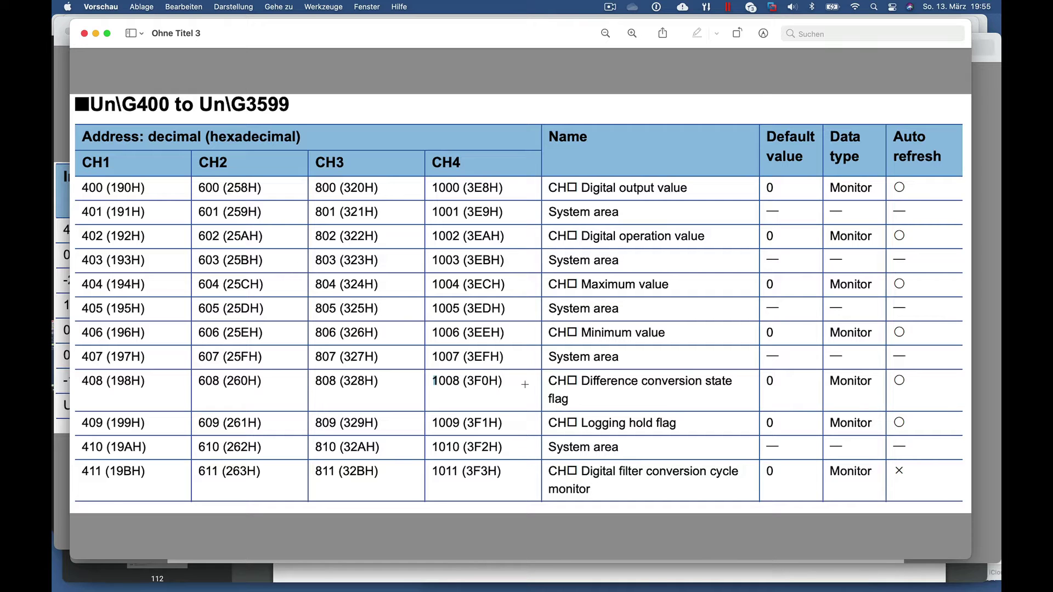
Attach the FX5-4AD from the Analog Input category to the CPU's right side as module 1
{"action": "mouse_move", "coordinate": [527, 586]}
{"action": "left_click", "coordinate": [570, 576]}
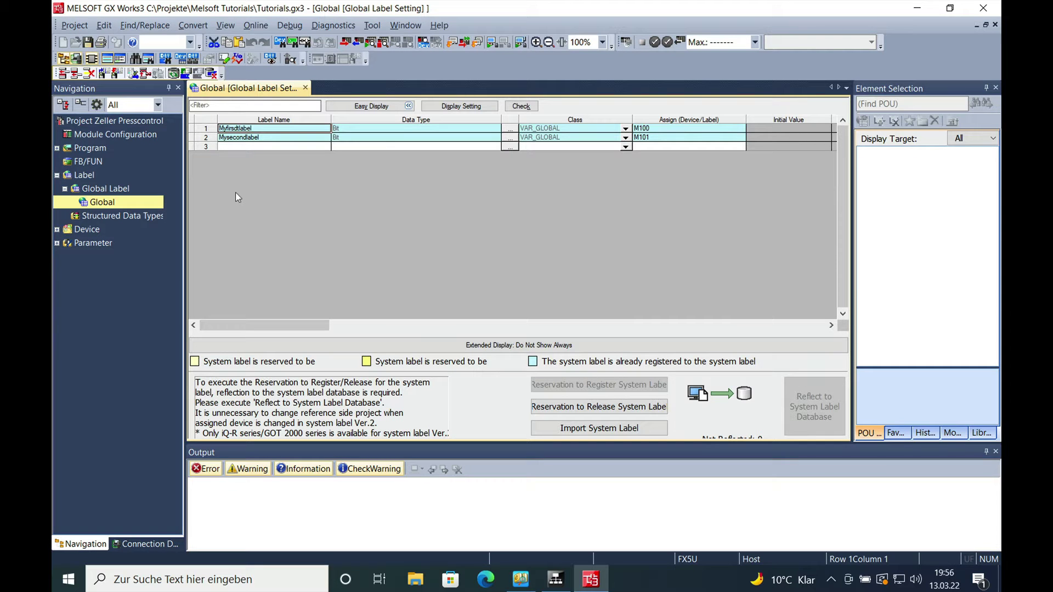
{"action": "double_click", "coordinate": [129, 135]}
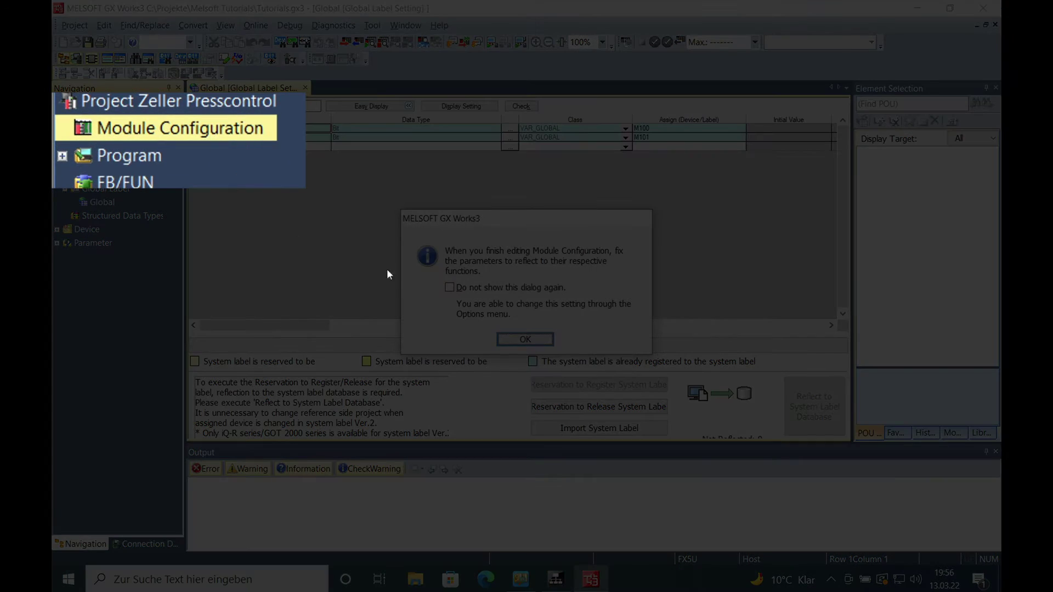
{"action": "left_click", "coordinate": [539, 336]}
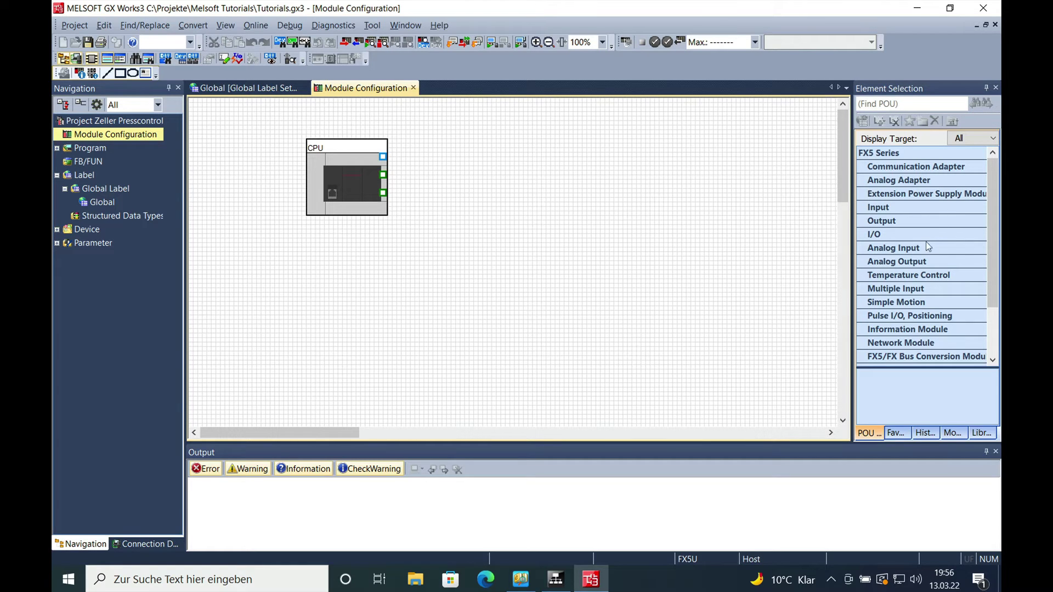
{"action": "double_click", "coordinate": [905, 249]}
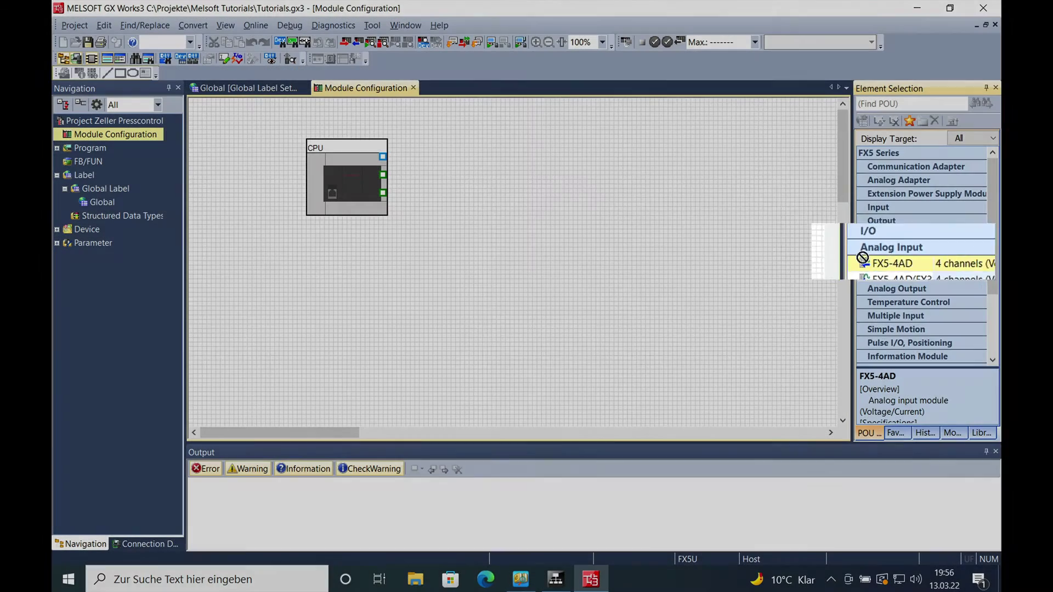
{"action": "left_click_drag", "start_coordinate": [894, 263], "coordinate": [393, 146]}
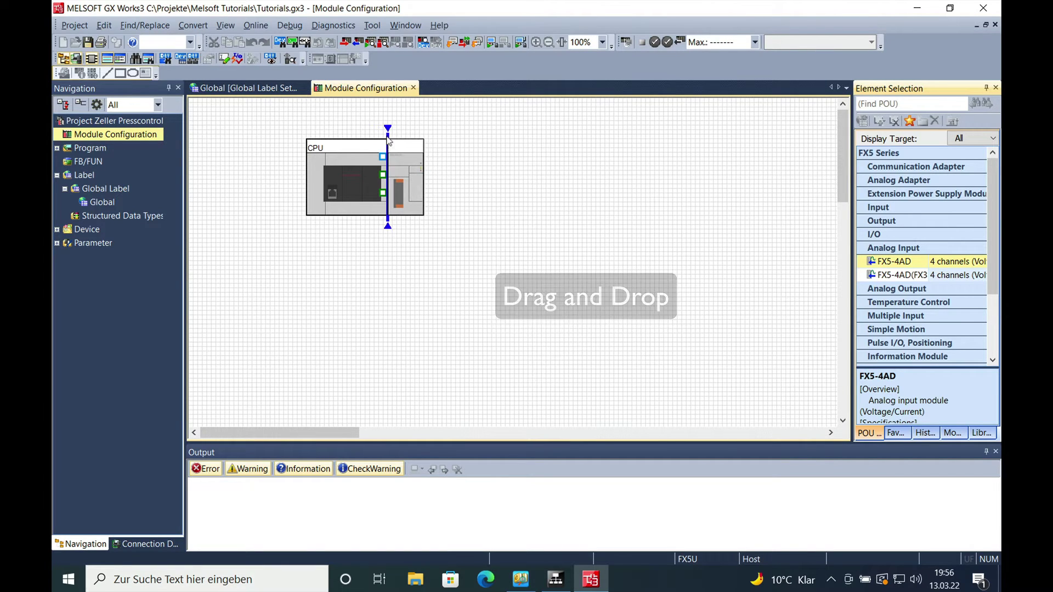
{"action": "left_click_drag", "start_coordinate": [395, 148], "coordinate": [395, 149]}
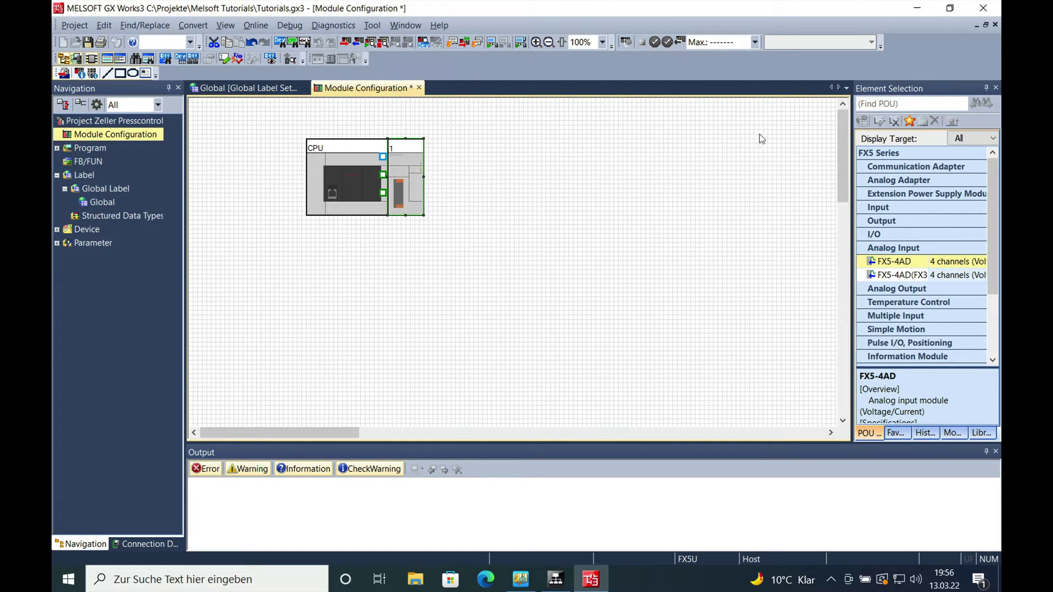
Close Module Configuration, fix the parameters, and accept the FX5-4AD as 1[U1]
{"action": "left_click", "coordinate": [996, 28]}
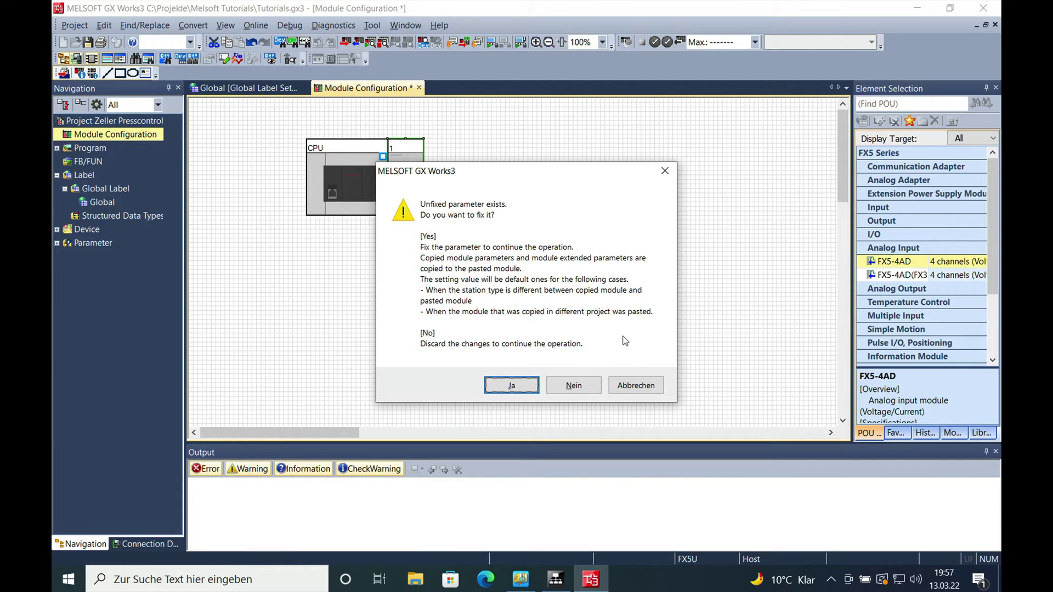
{"action": "left_click", "coordinate": [522, 385]}
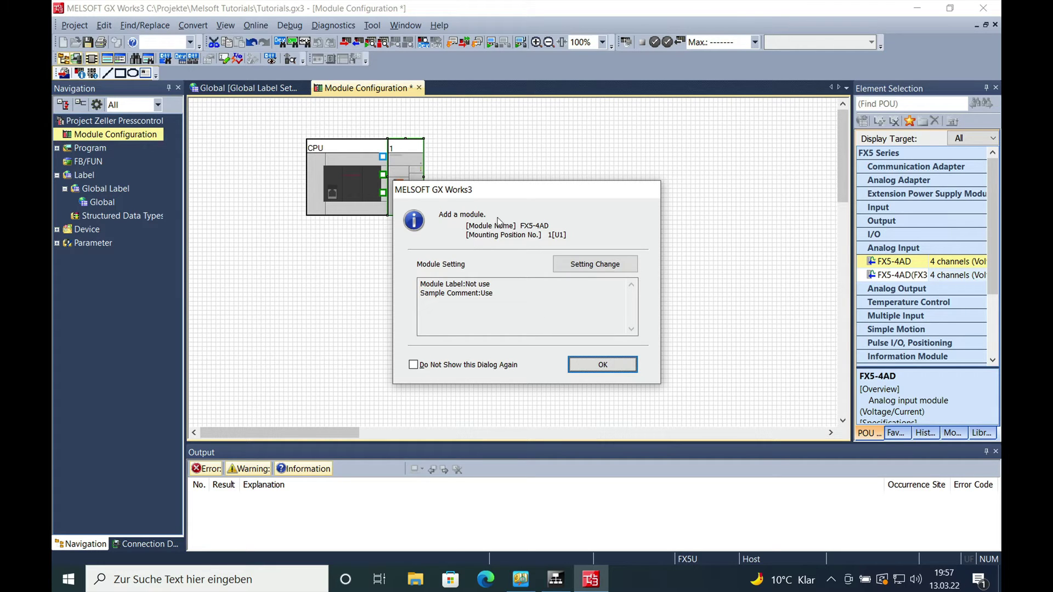
{"action": "left_click", "coordinate": [601, 365]}
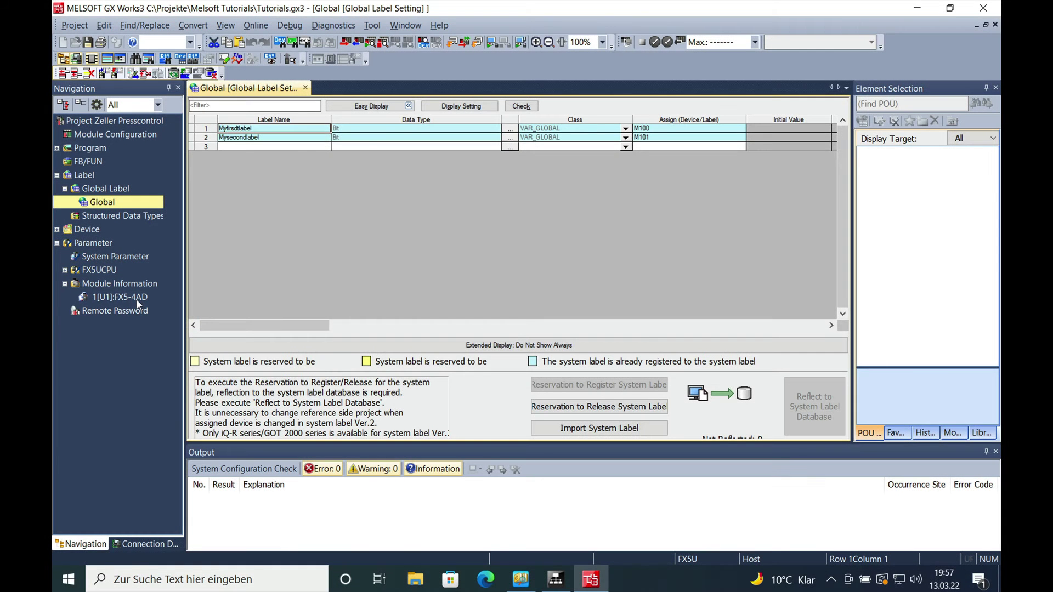
Set the FX5-4AD's CH1 input range to 0 to 10V under Basic setting
{"action": "left_click", "coordinate": [119, 298]}
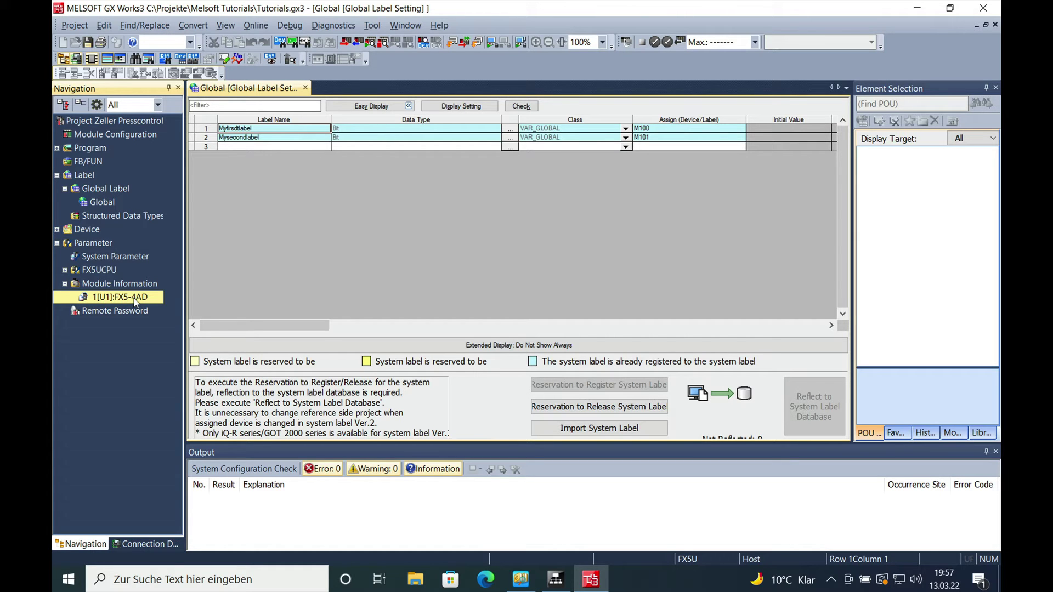
{"action": "double_click", "coordinate": [135, 301]}
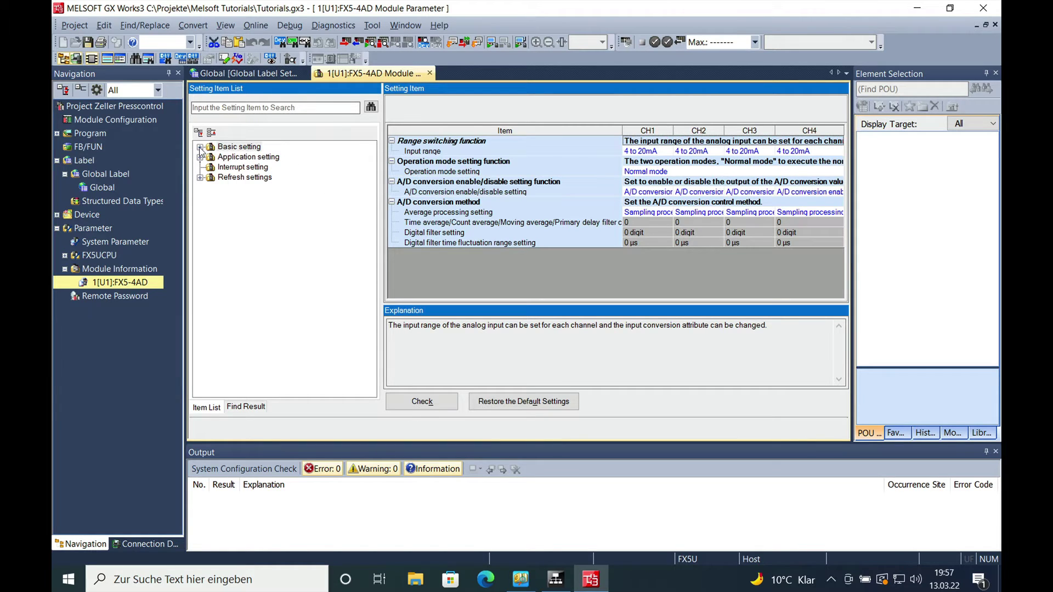
{"action": "left_click", "coordinate": [235, 147]}
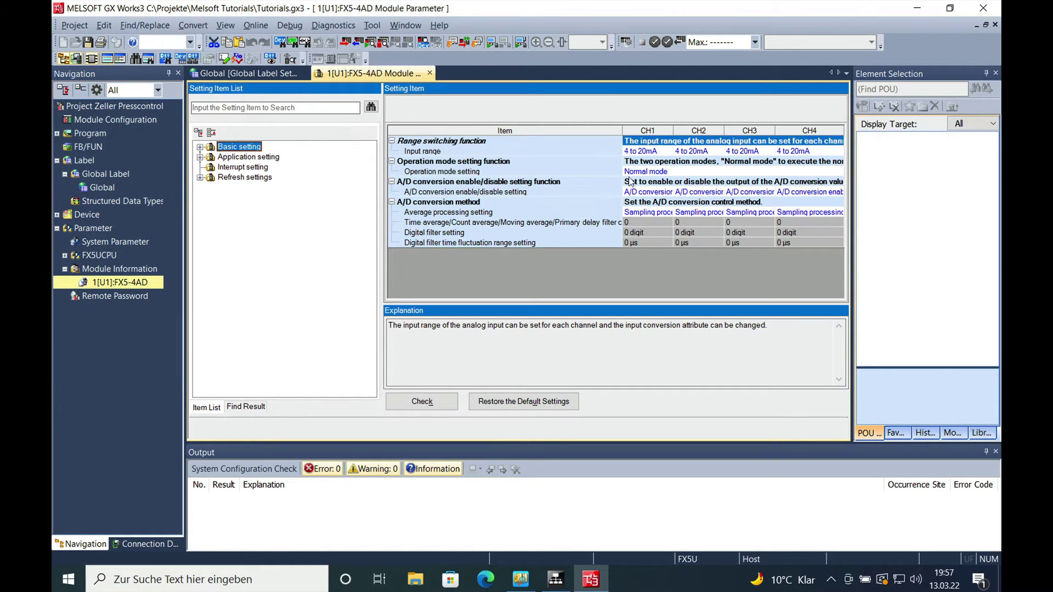
{"action": "left_click", "coordinate": [650, 152]}
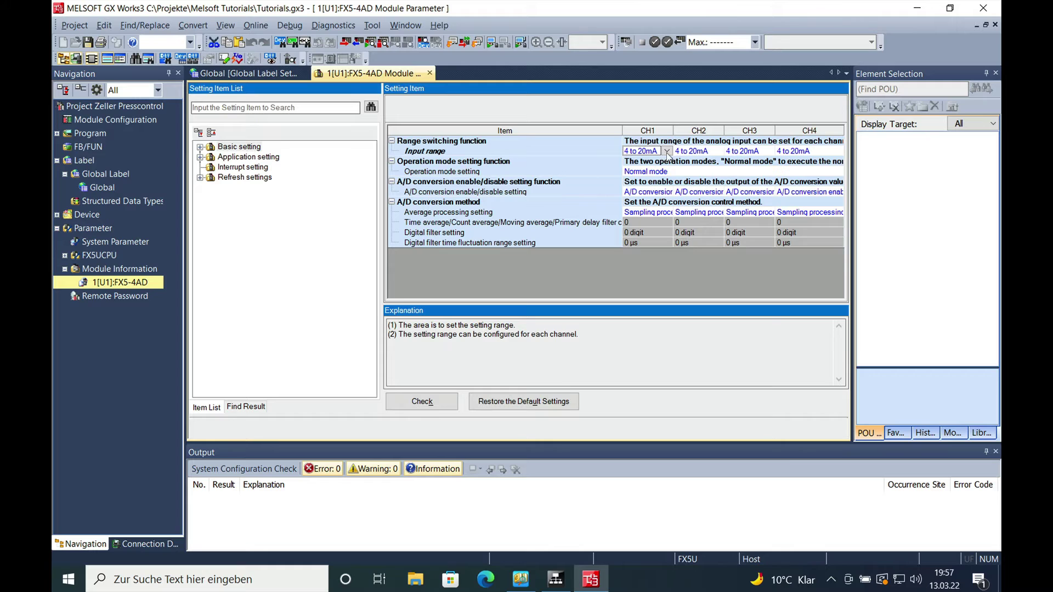
{"action": "left_click", "coordinate": [668, 153]}
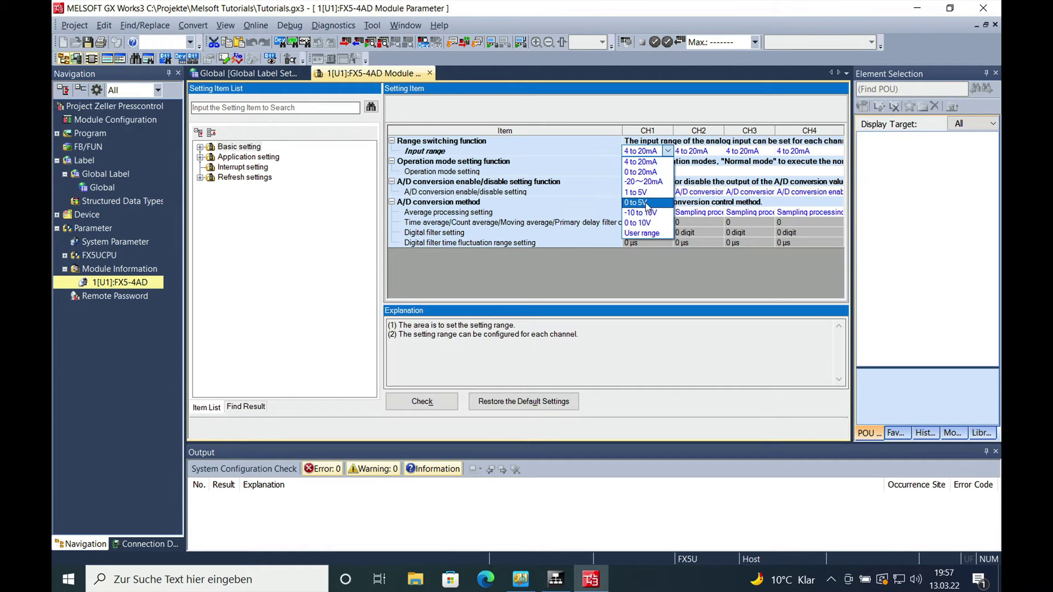
{"action": "left_click", "coordinate": [651, 223]}
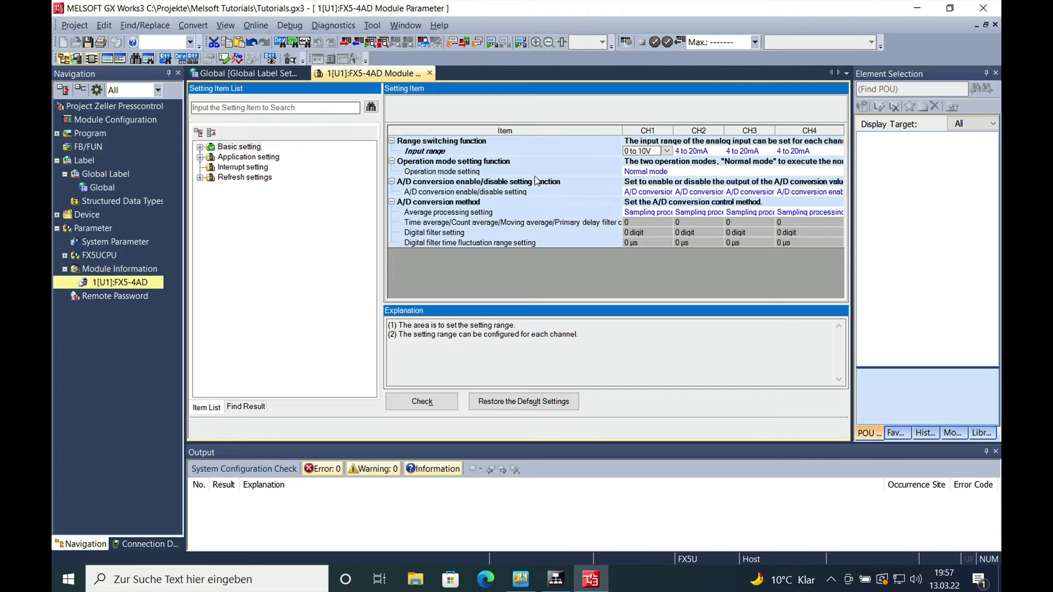
Check the FX5-4AD parameters for errors and close the parameter window
{"action": "double_click", "coordinate": [248, 156]}
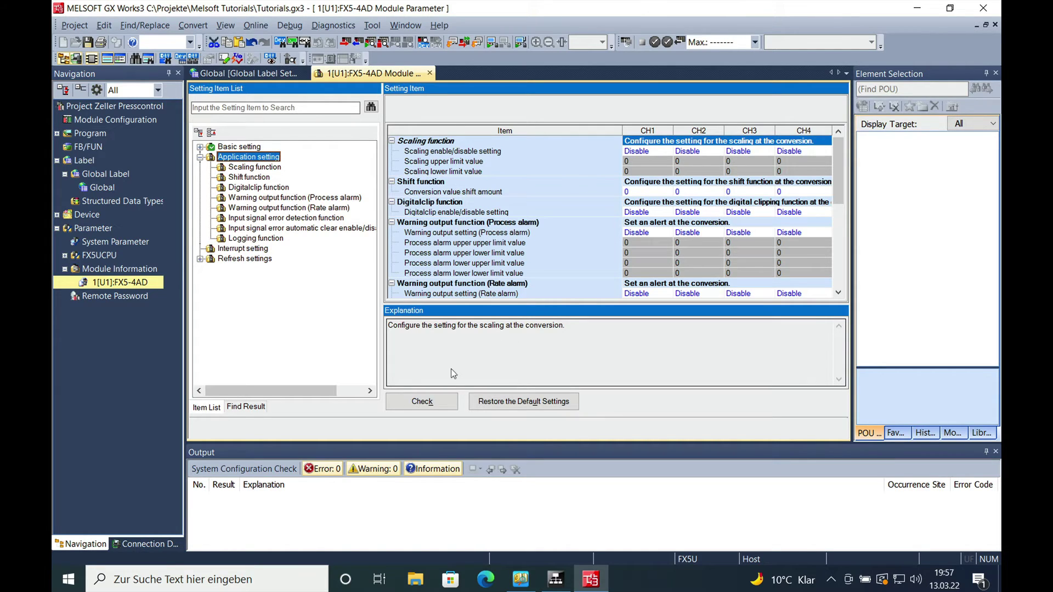
{"action": "left_click", "coordinate": [247, 146]}
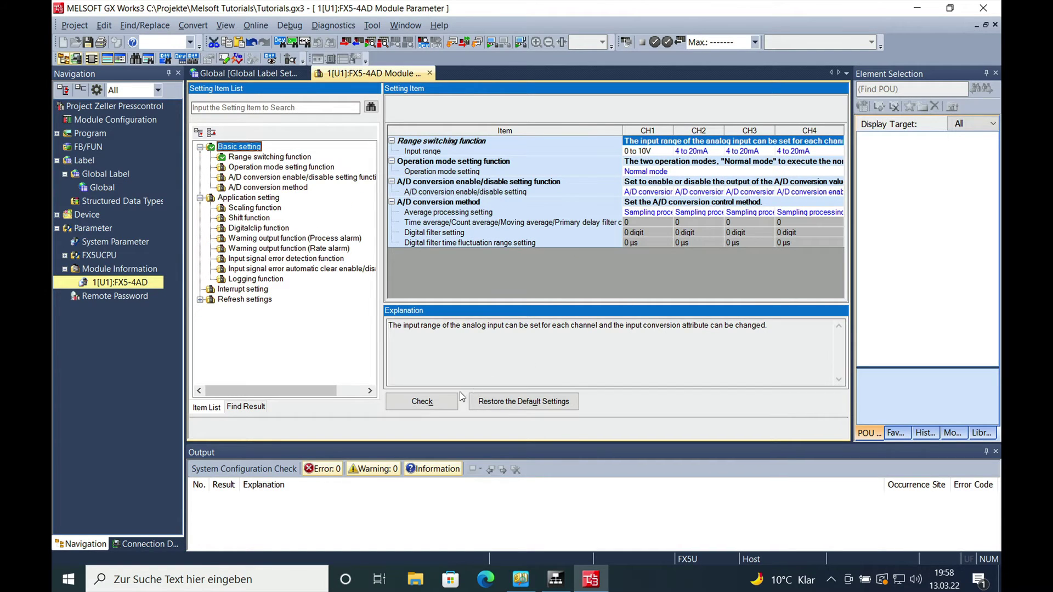
{"action": "left_click", "coordinate": [441, 405]}
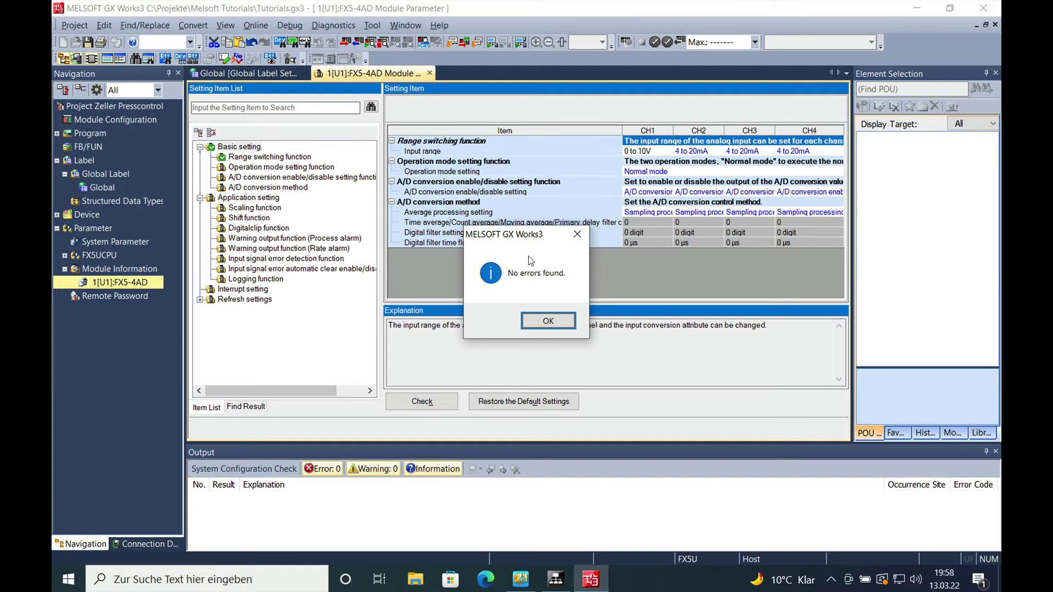
{"action": "left_click", "coordinate": [546, 321]}
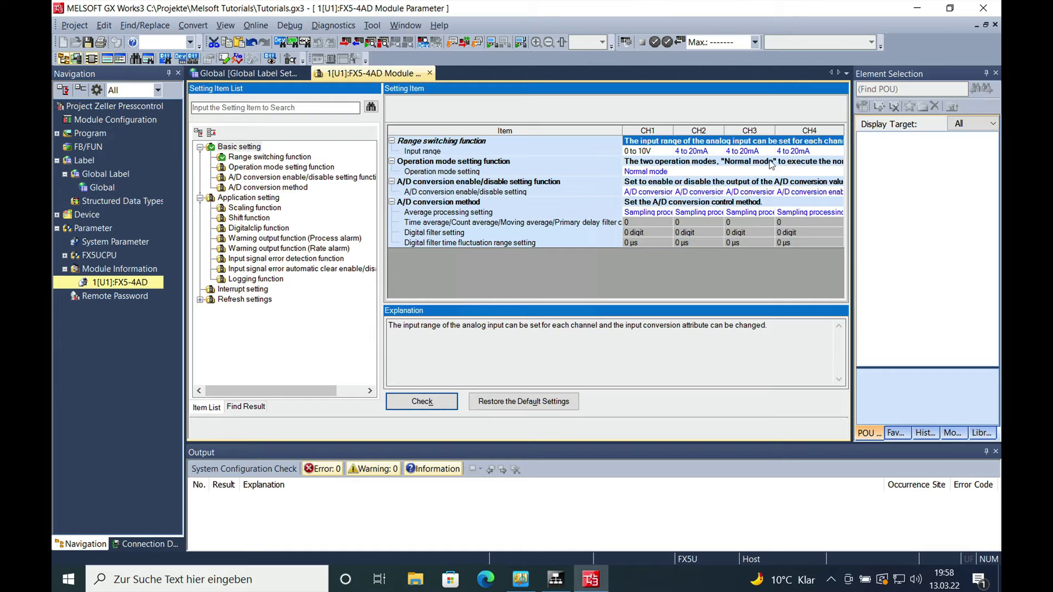
{"action": "left_click", "coordinate": [995, 26]}
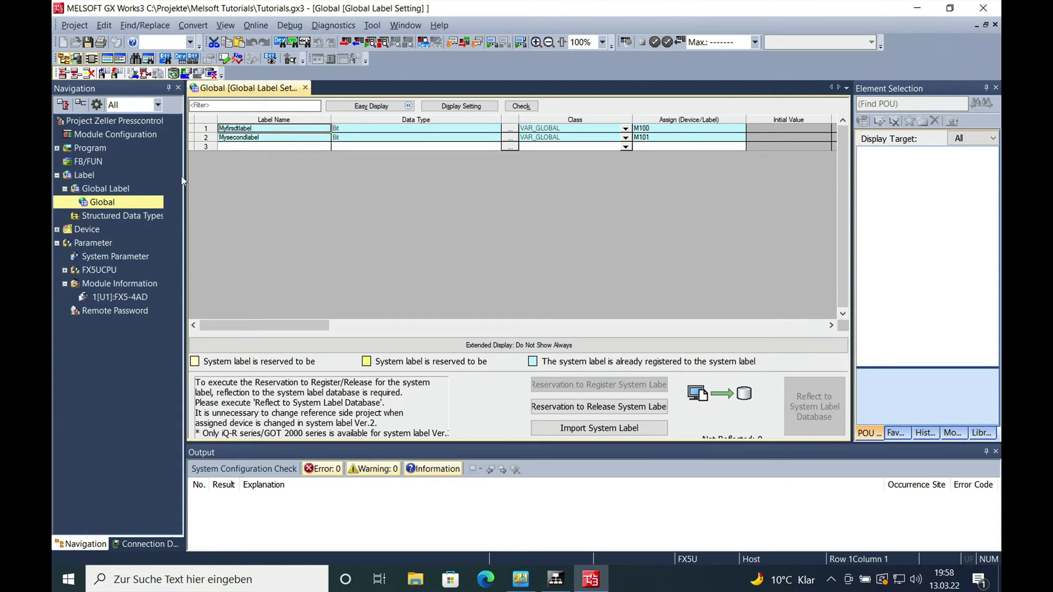
Open the ProgramBody ladder and insert an empty rung above END
{"action": "double_click", "coordinate": [87, 148]}
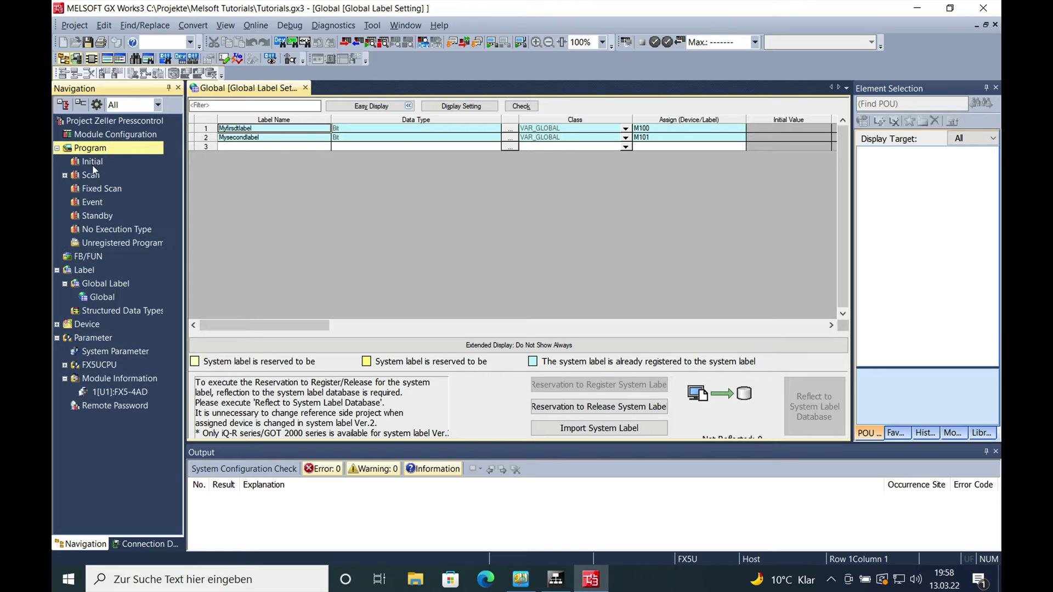
{"action": "double_click", "coordinate": [91, 175]}
{"action": "double_click", "coordinate": [113, 202]}
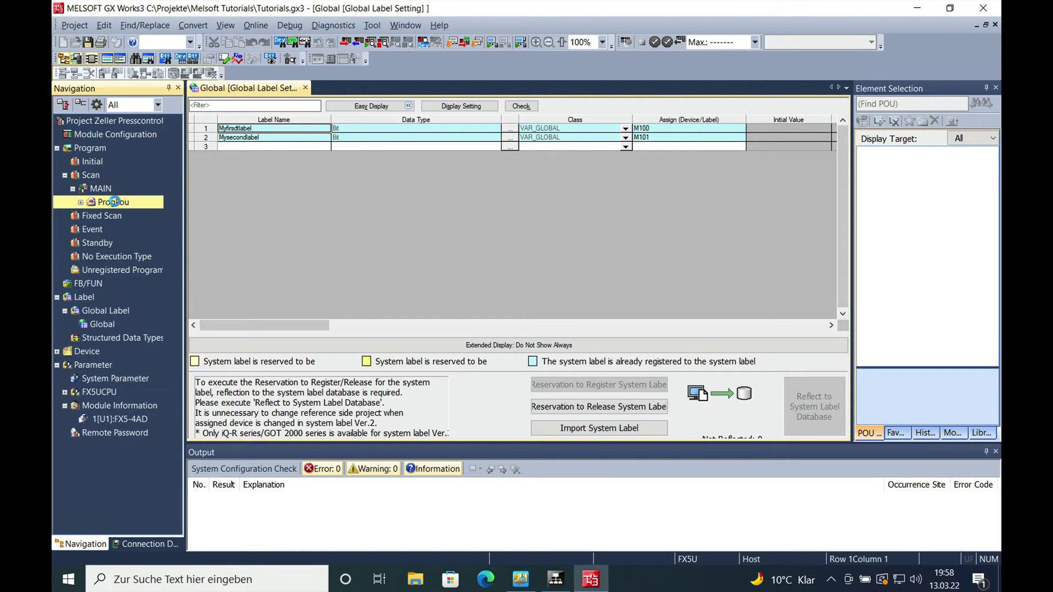
{"action": "double_click", "coordinate": [132, 229]}
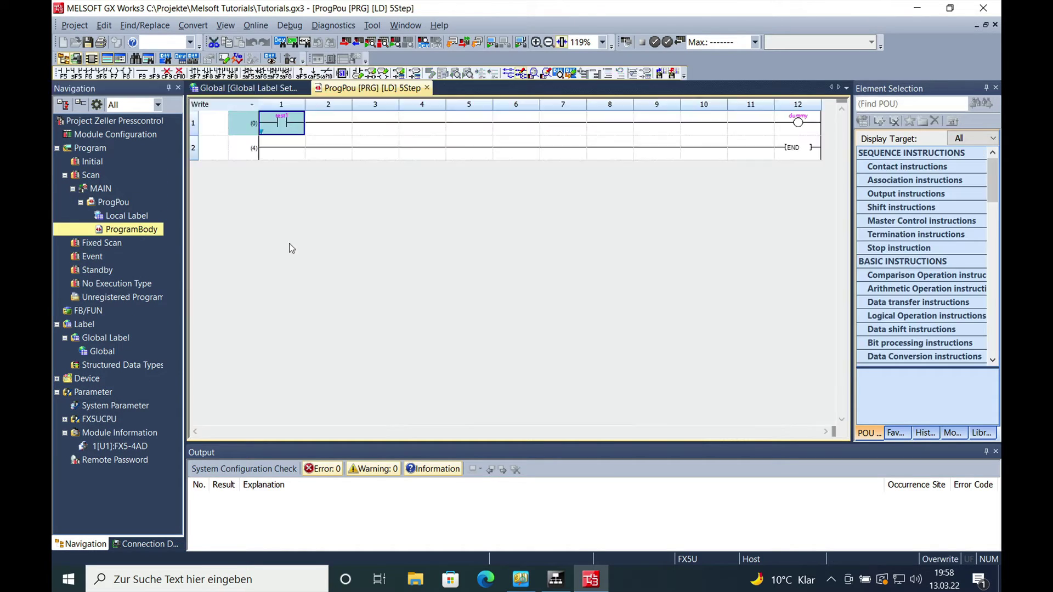
{"action": "right_click", "coordinate": [200, 149]}
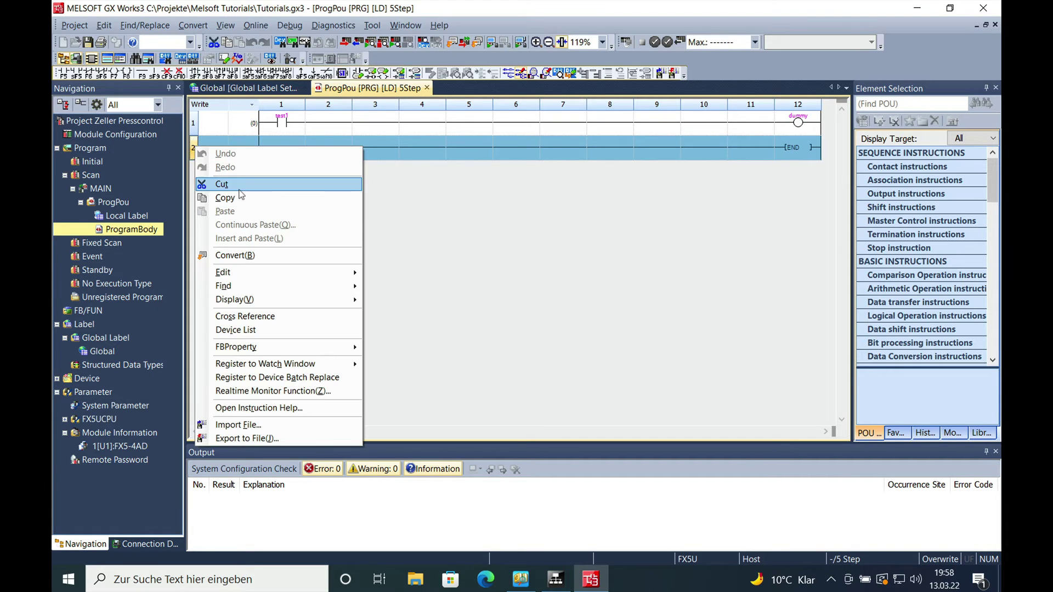
{"action": "left_click", "coordinate": [426, 281]}
{"action": "left_click", "coordinate": [283, 147]}
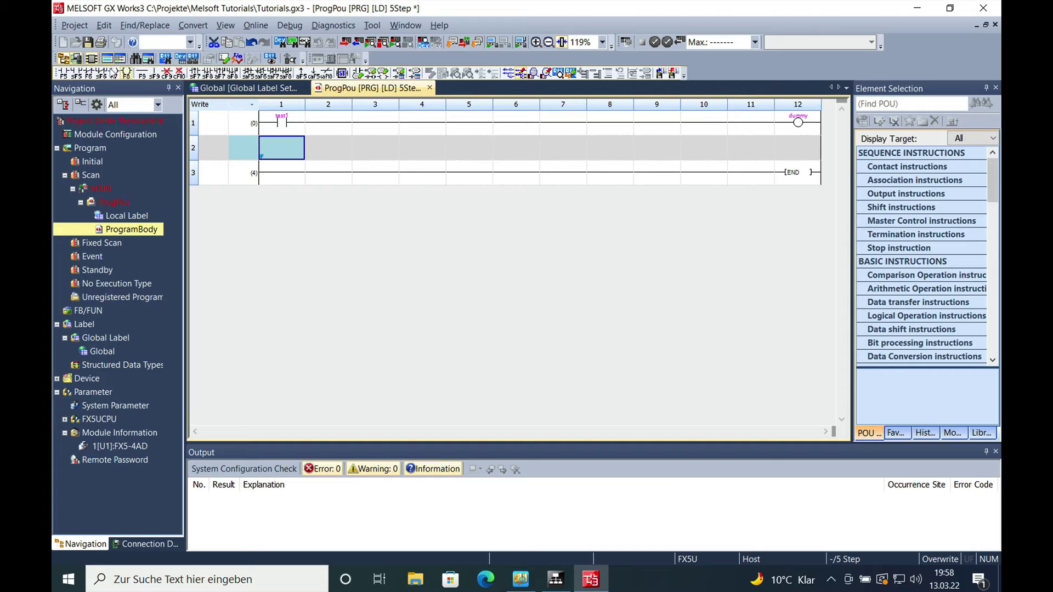
Enter the SM400 contact and MOV U1\G400 D400, correcting the Un prefix to U1
{"action": "key", "text": "Return"}
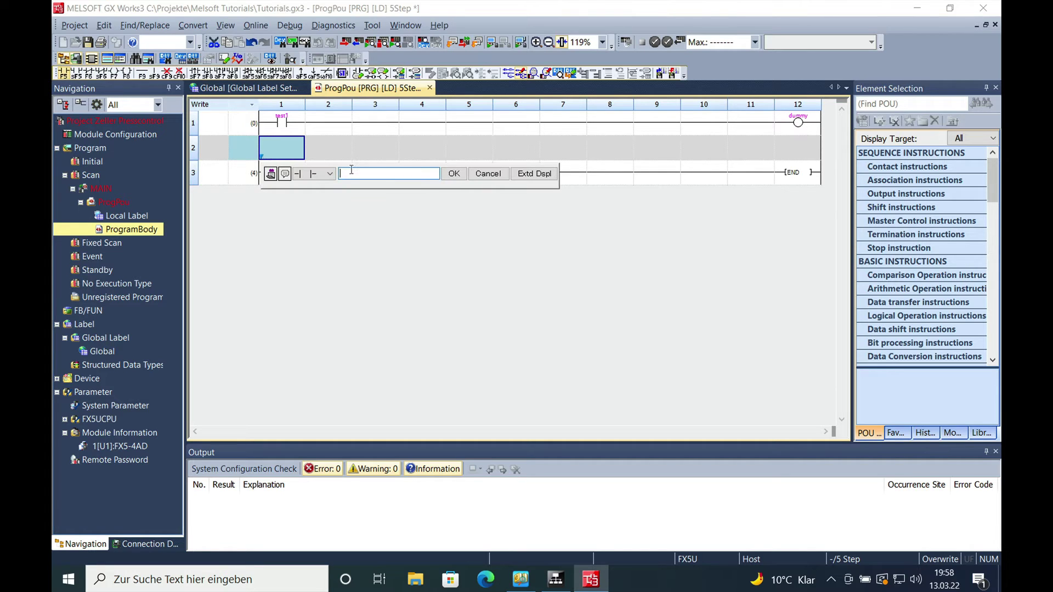
{"action": "type", "text": "sm400"}
{"action": "key", "text": "Return"}
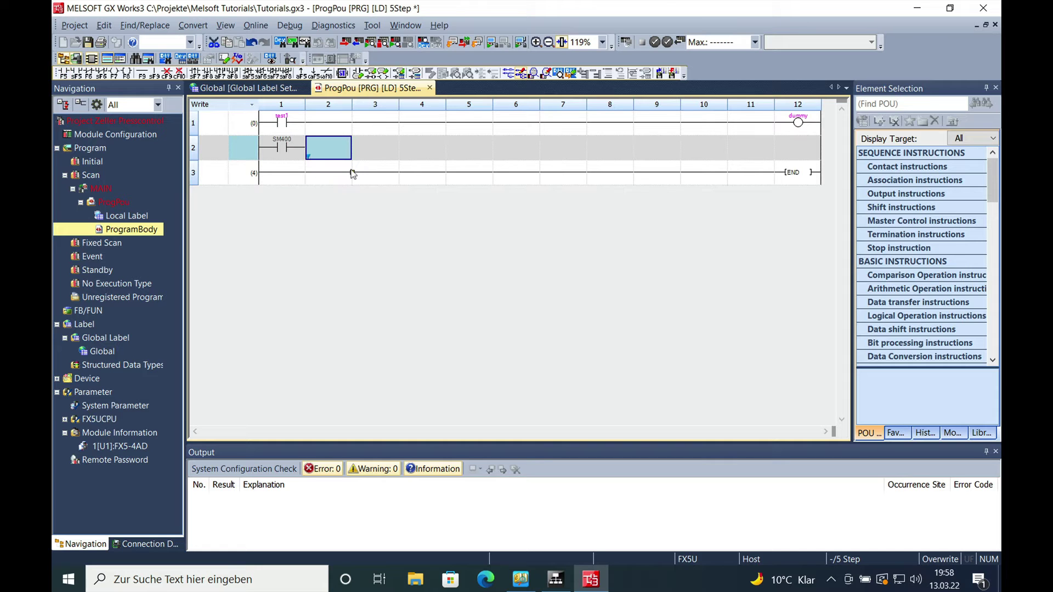
{"action": "type", "text": "mov"}
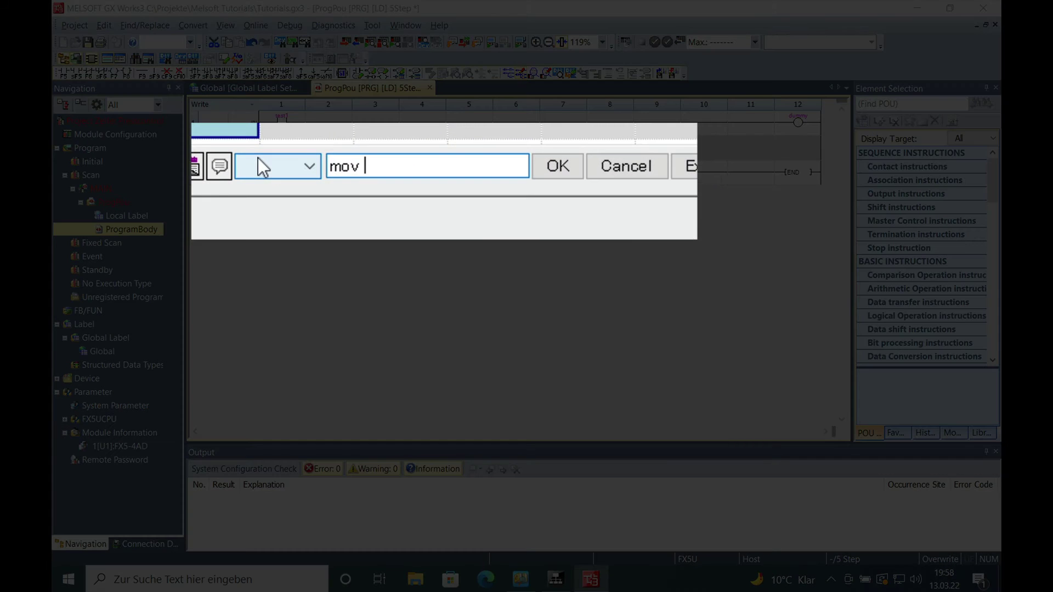
{"action": "type", "text": " Un¥G400"}
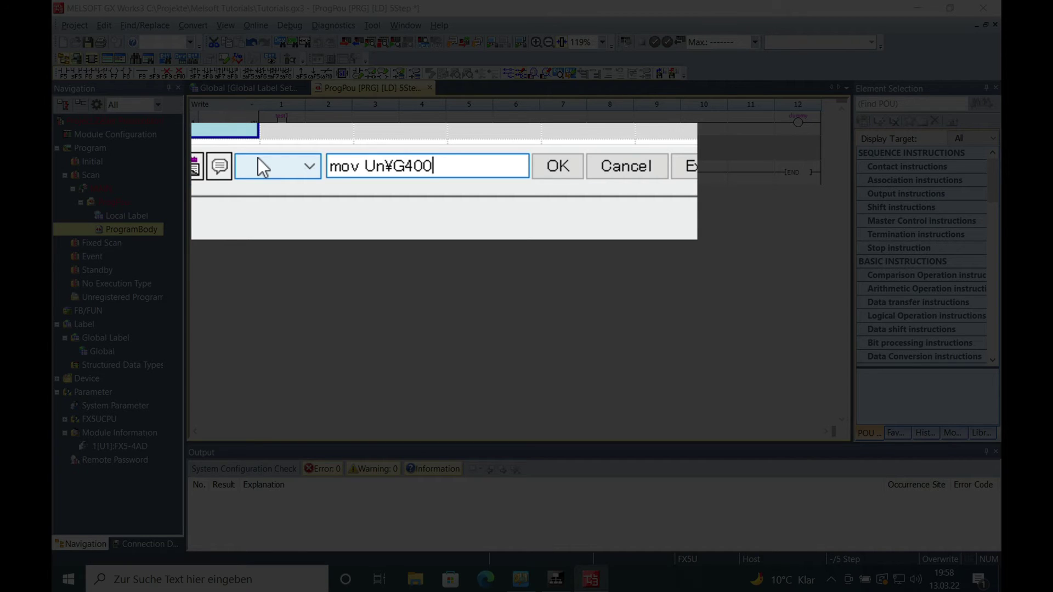
{"action": "left_click", "coordinate": [341, 165]}
{"action": "key", "text": "End"}
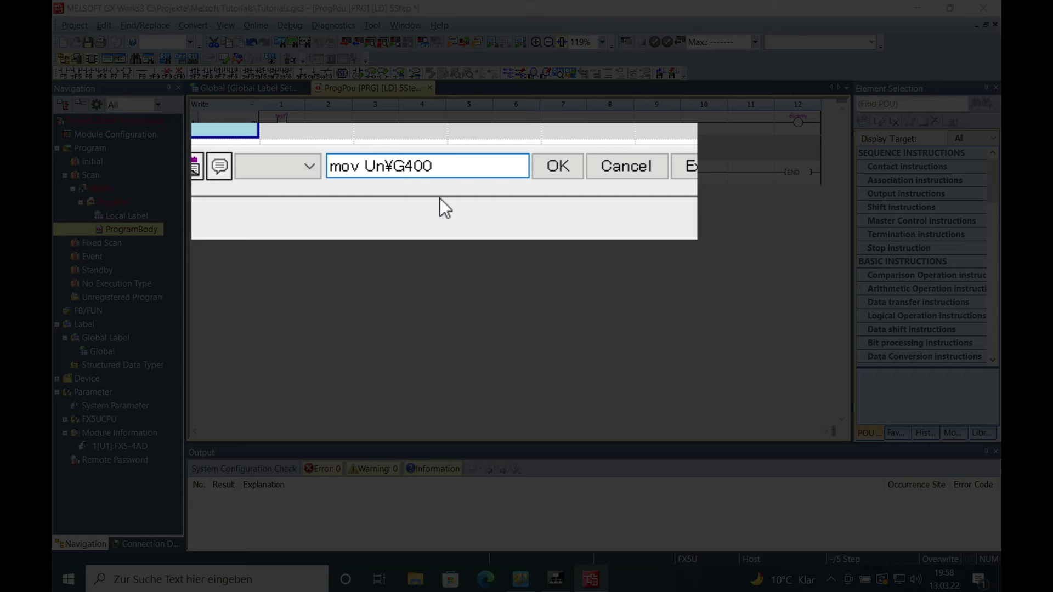
{"action": "left_click", "coordinate": [387, 165]}
{"action": "key", "text": "BackSpace"}
{"action": "type", "text": "1"}
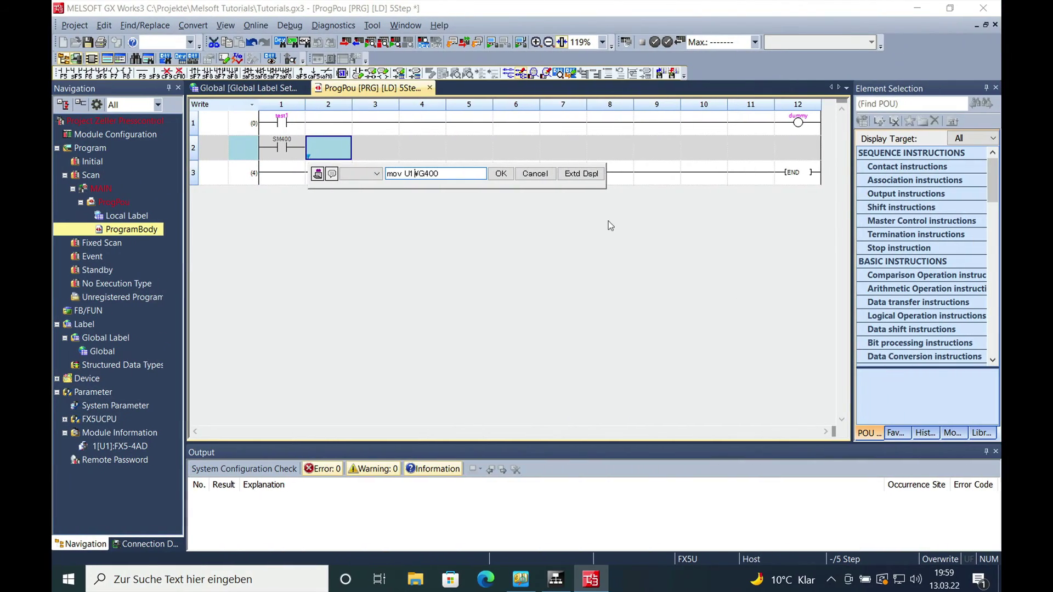
{"action": "left_click", "coordinate": [462, 173]}
{"action": "type", "text": "d400"}
{"action": "left_click", "coordinate": [501, 174]}
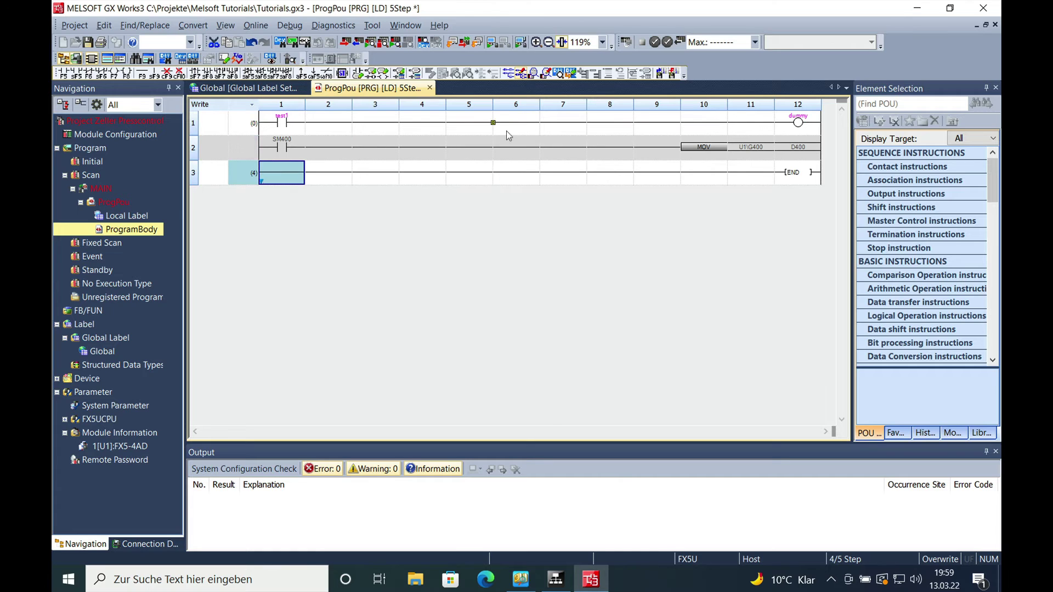
Rebuild all programs and confirm, compiling with 0 errors
{"action": "left_click", "coordinate": [478, 43]}
{"action": "left_click", "coordinate": [605, 380]}
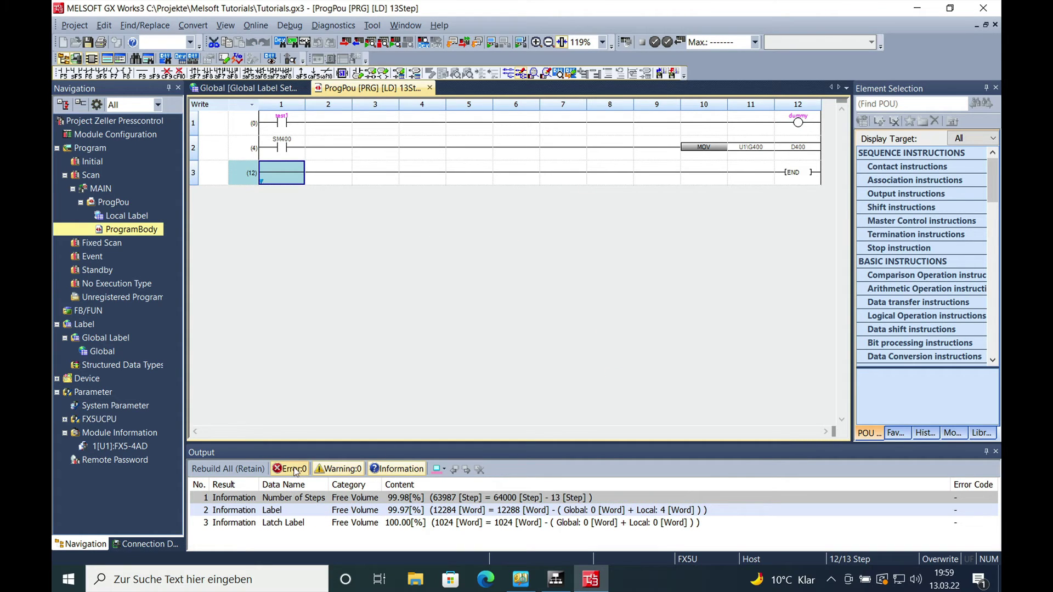
{"action": "left_click", "coordinate": [345, 42]}
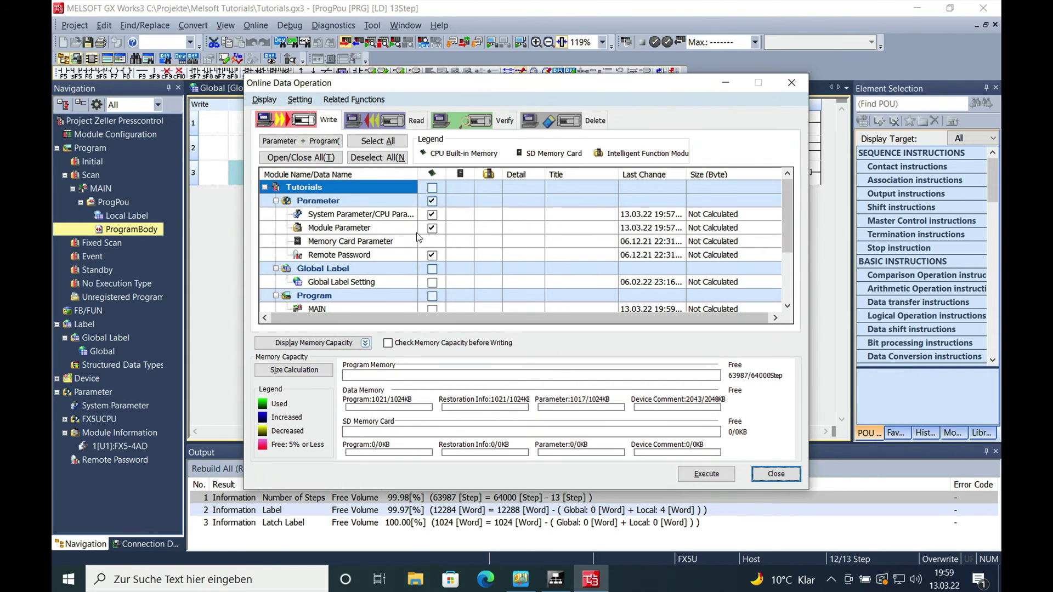
Write all parameters, global labels and the program to the FX5U, allowing a remote STOP
{"action": "left_click", "coordinate": [432, 188]}
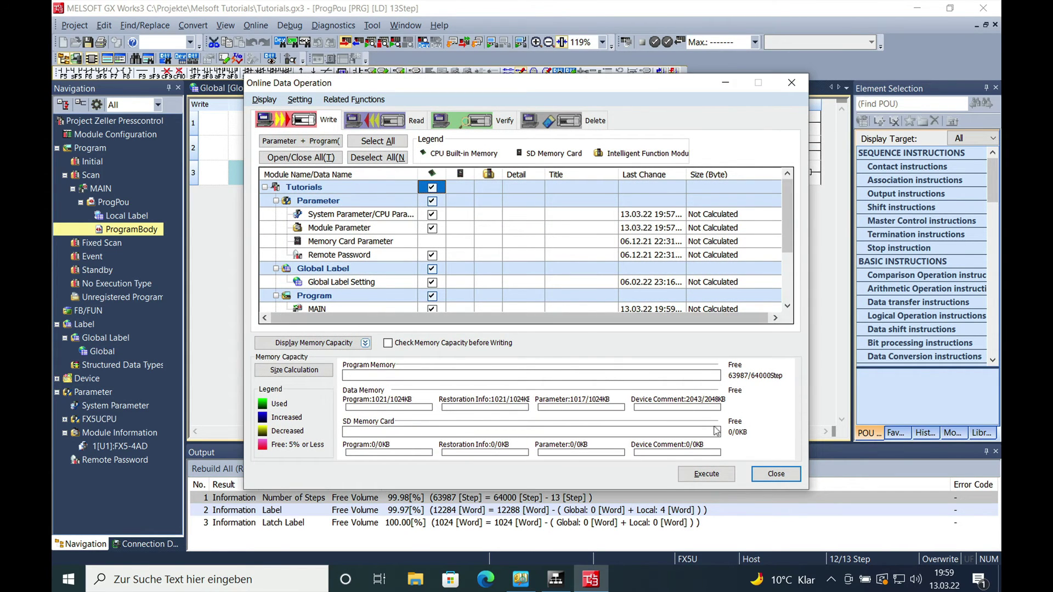
{"action": "left_click", "coordinate": [707, 474]}
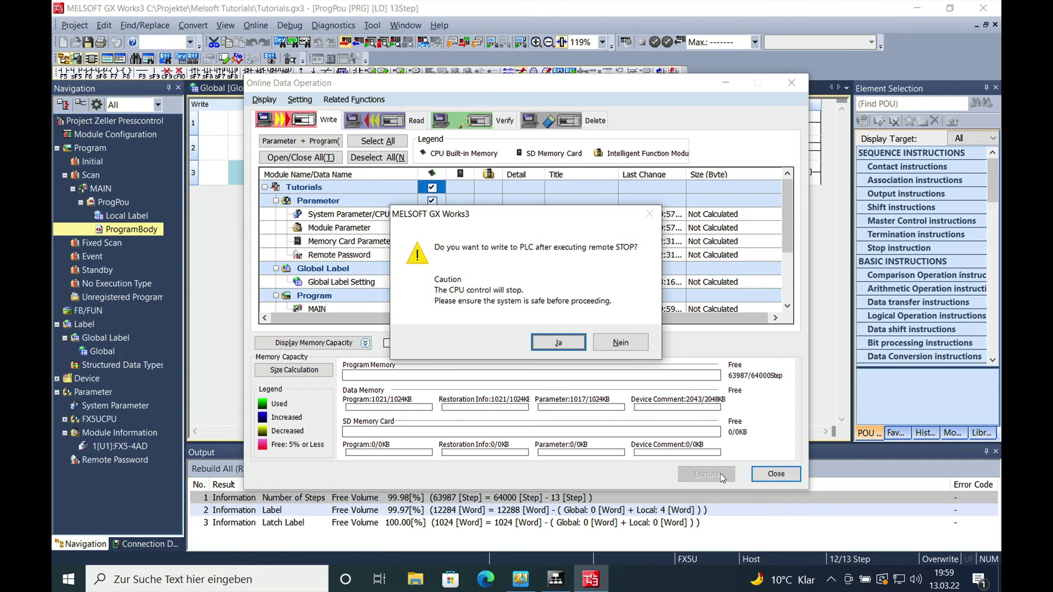
{"action": "left_click", "coordinate": [560, 343]}
{"action": "left_click", "coordinate": [517, 376]}
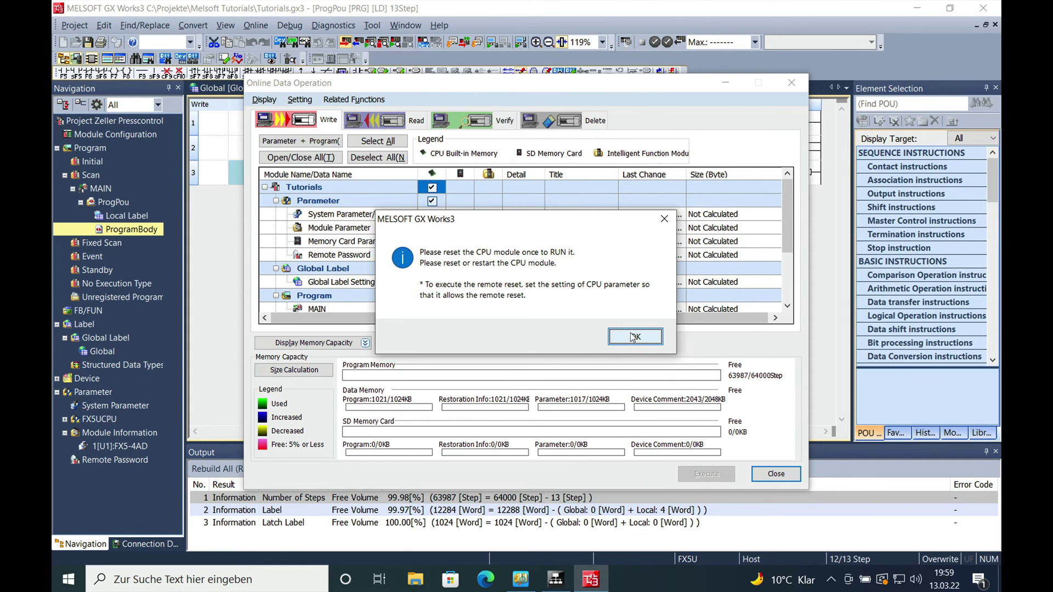
{"action": "left_click", "coordinate": [632, 336]}
{"action": "left_click", "coordinate": [536, 323]}
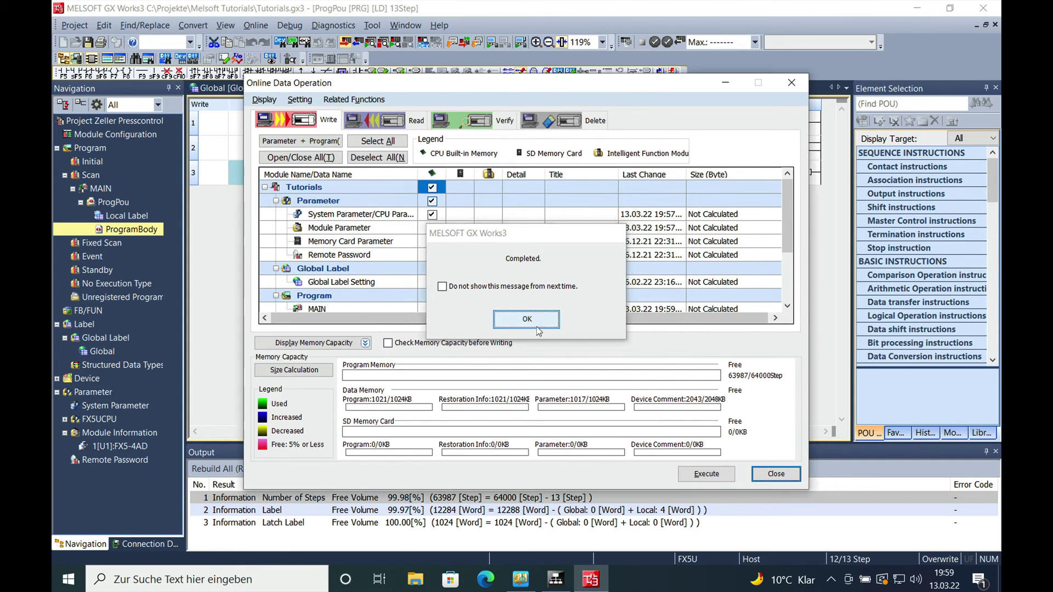
{"action": "left_click", "coordinate": [776, 474]}
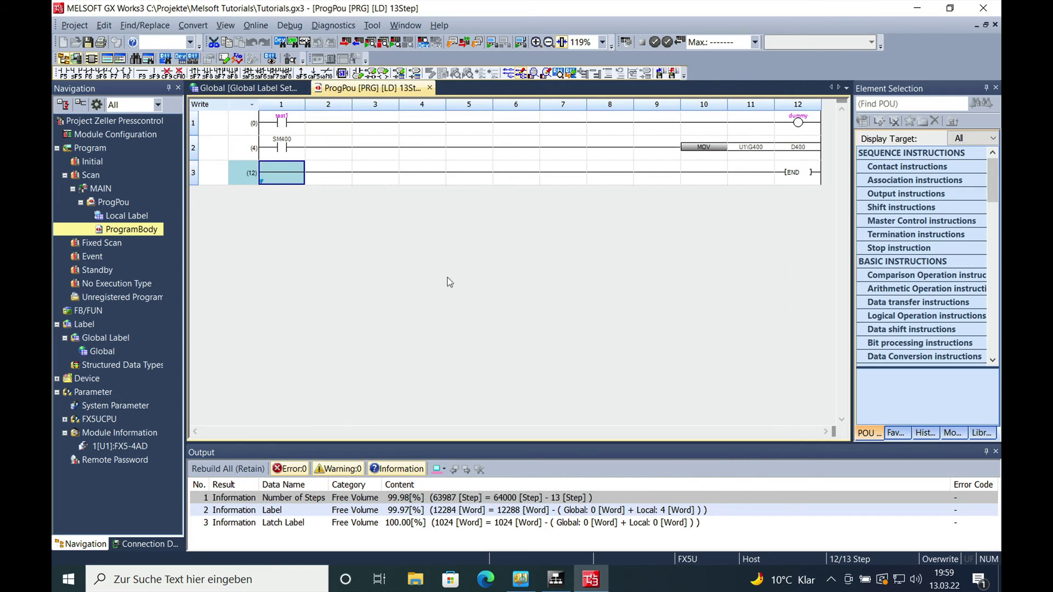
Issue a remote RESET to the FX5U CPU via Online > Remote Operation
{"action": "left_click", "coordinate": [256, 25]}
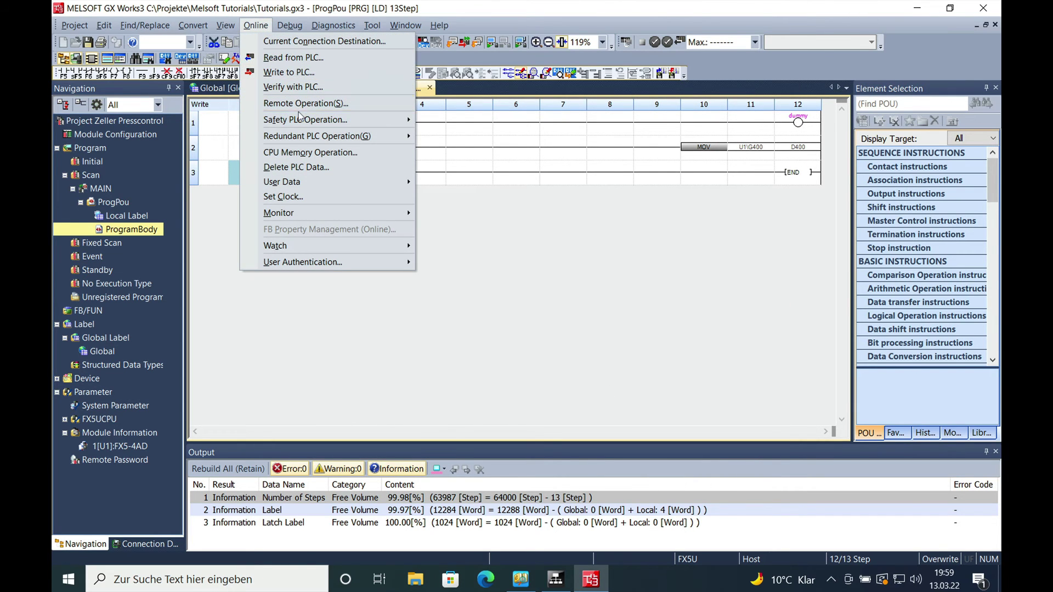
{"action": "left_click", "coordinate": [455, 206]}
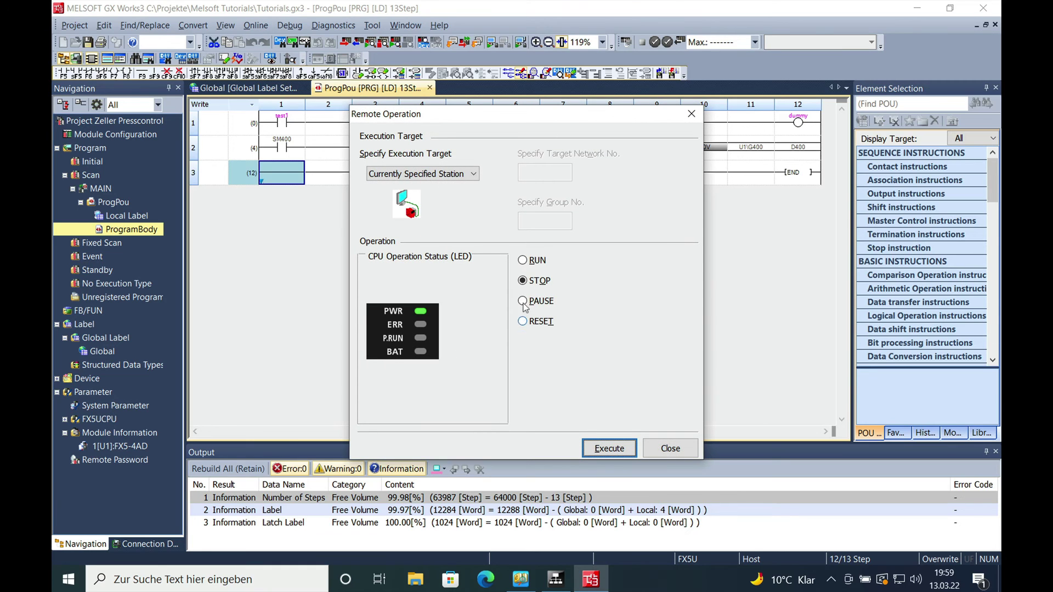
{"action": "left_click", "coordinate": [523, 322]}
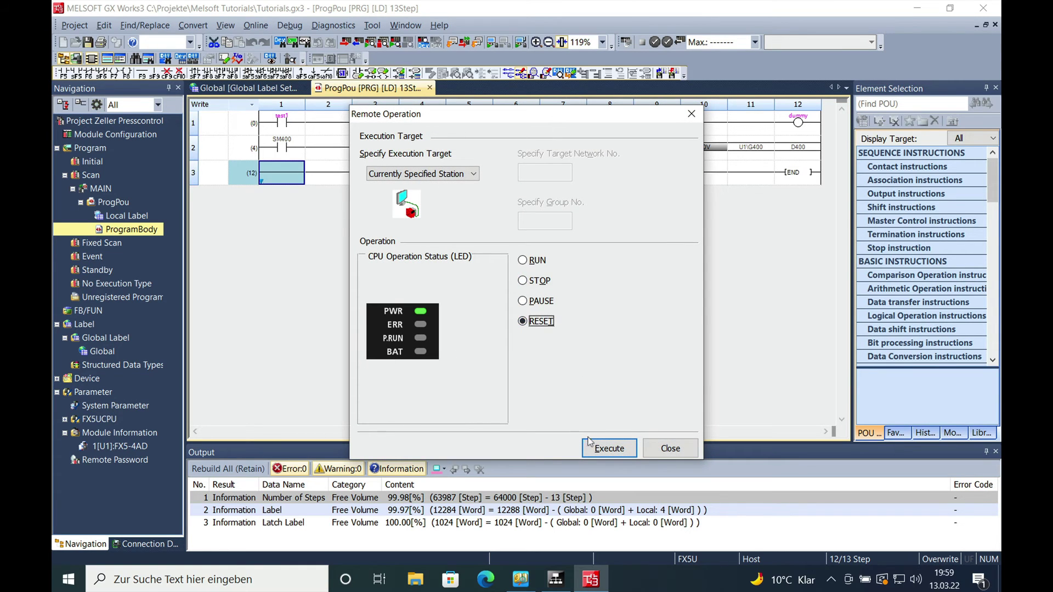
{"action": "left_click", "coordinate": [609, 448]}
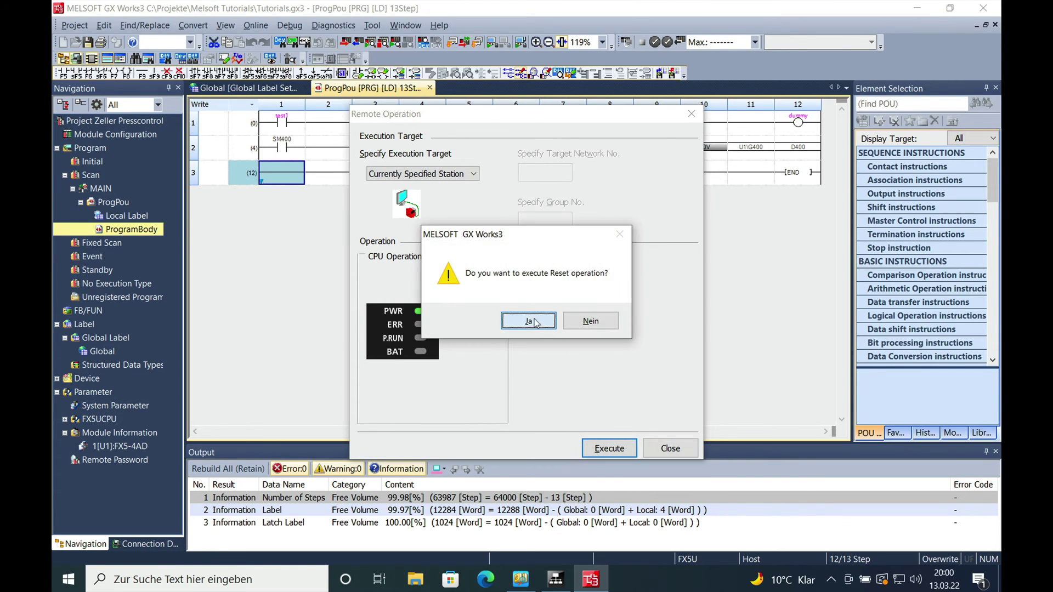
{"action": "left_click", "coordinate": [529, 321]}
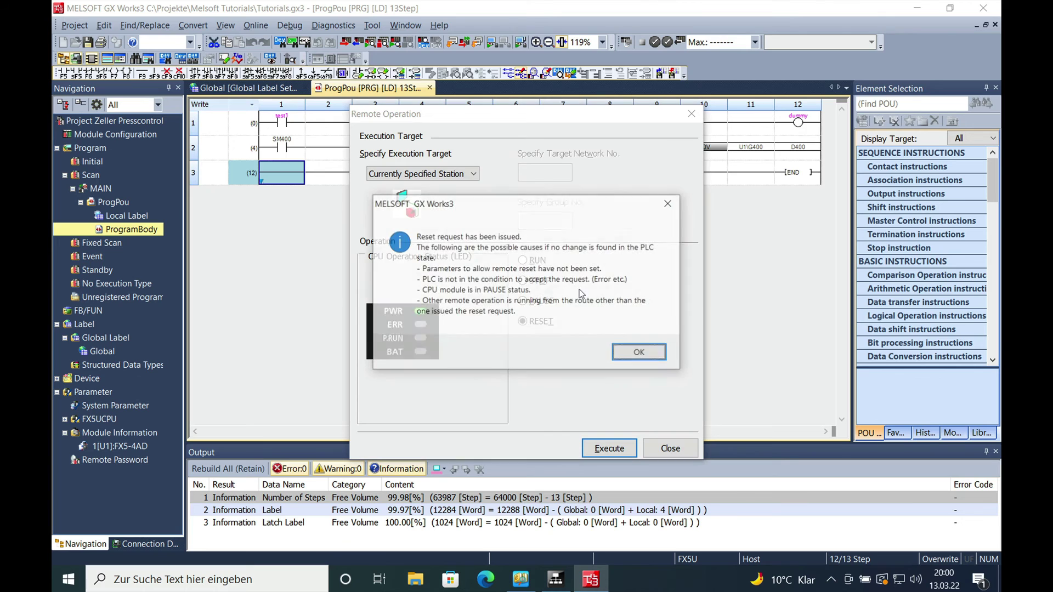
{"action": "left_click", "coordinate": [640, 354]}
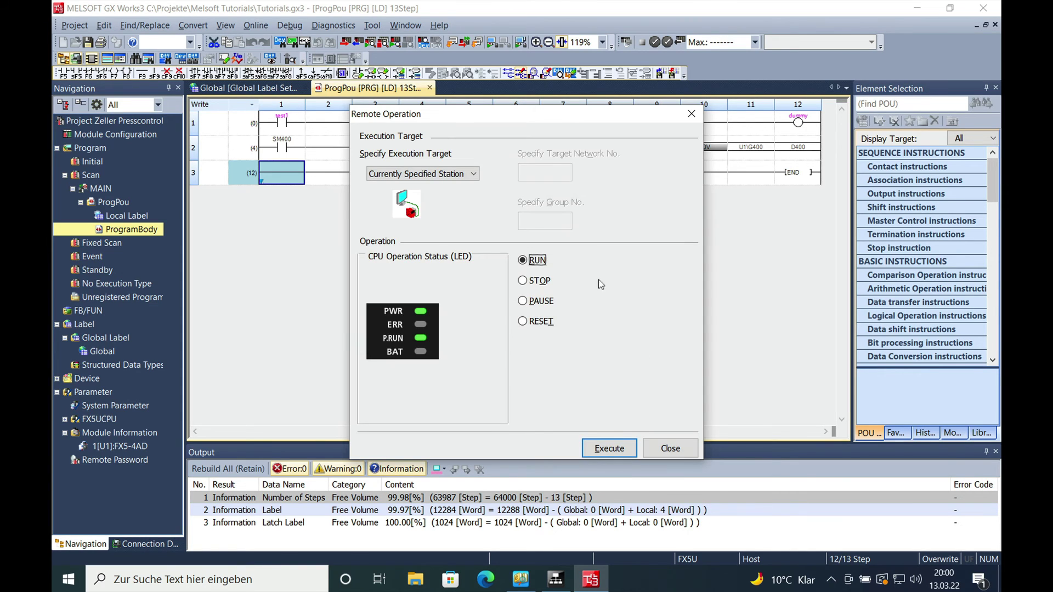
Switch the CPU back to RUN and close the remote operation window
{"action": "left_click", "coordinate": [609, 449]}
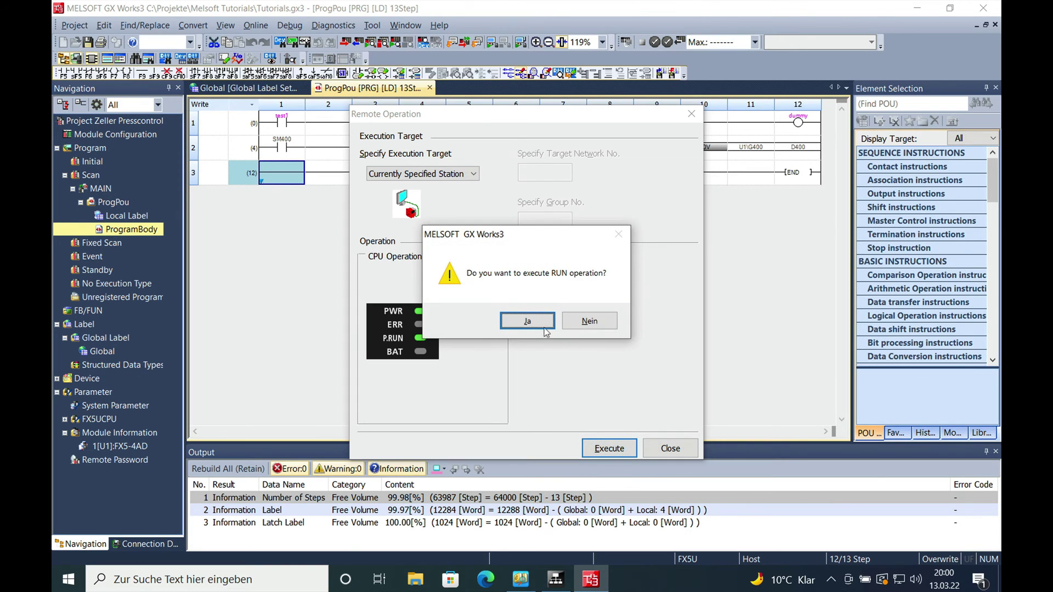
{"action": "left_click", "coordinate": [527, 320]}
{"action": "left_click", "coordinate": [601, 322]}
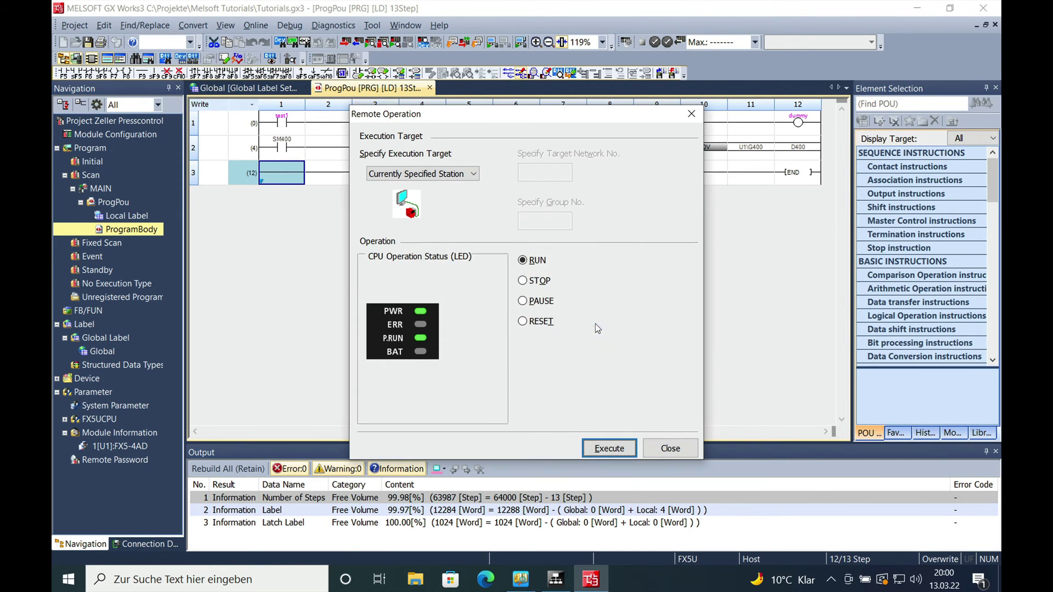
{"action": "left_click", "coordinate": [669, 448]}
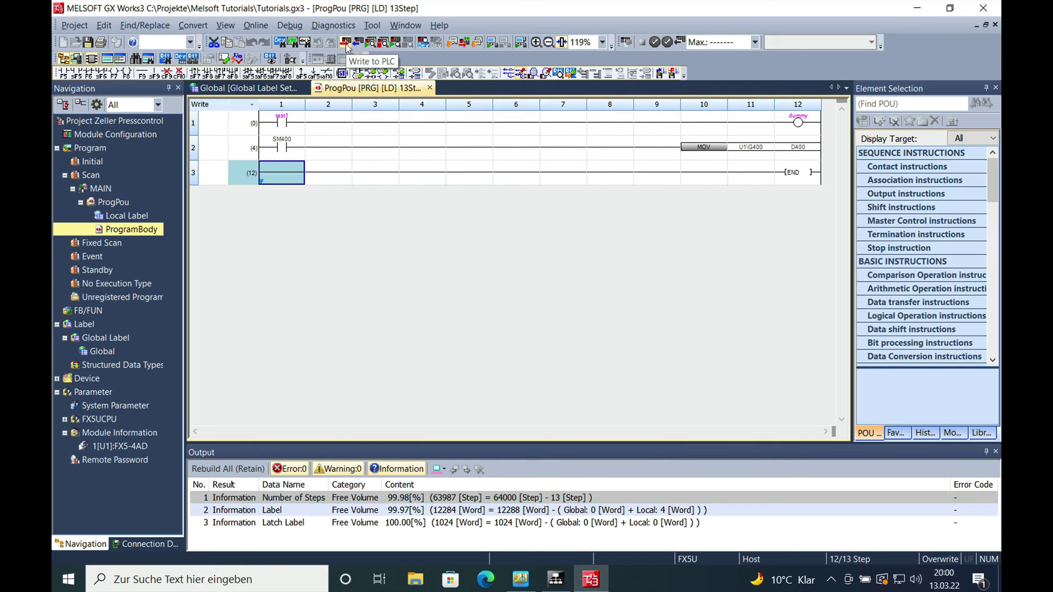
Start ladder monitoring and zoom in to watch SM400 and D400's live value
{"action": "left_click", "coordinate": [396, 43]}
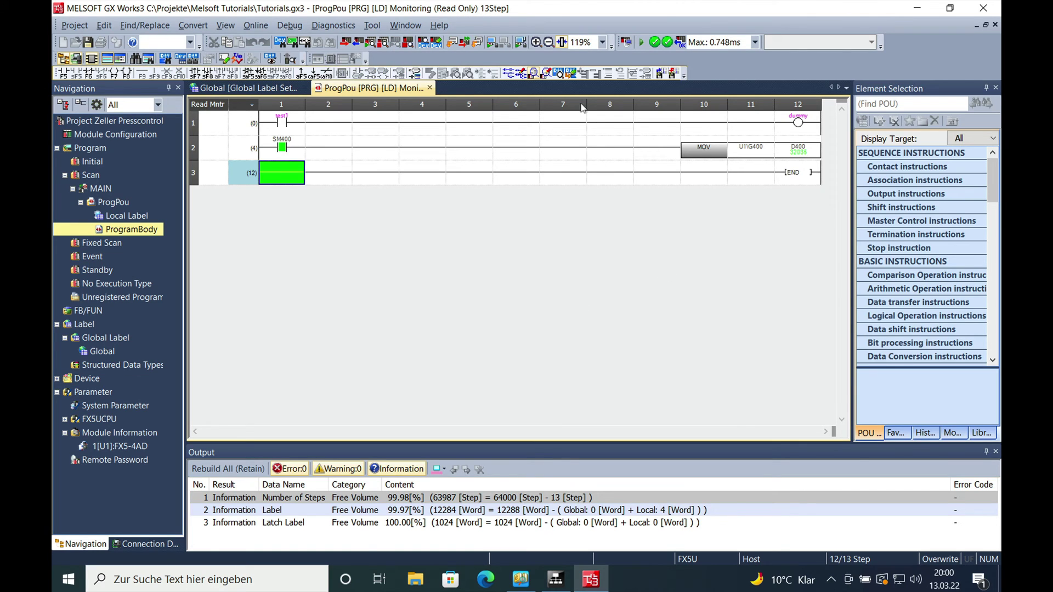
{"action": "left_click", "coordinate": [536, 43]}
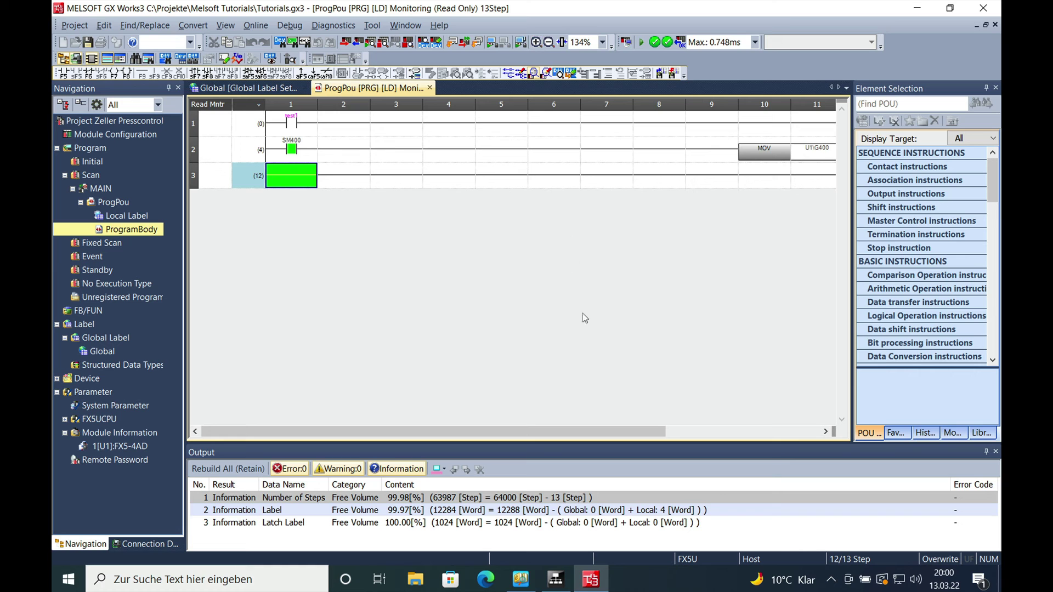
{"action": "left_click_drag", "start_coordinate": [540, 432], "coordinate": [728, 437]}
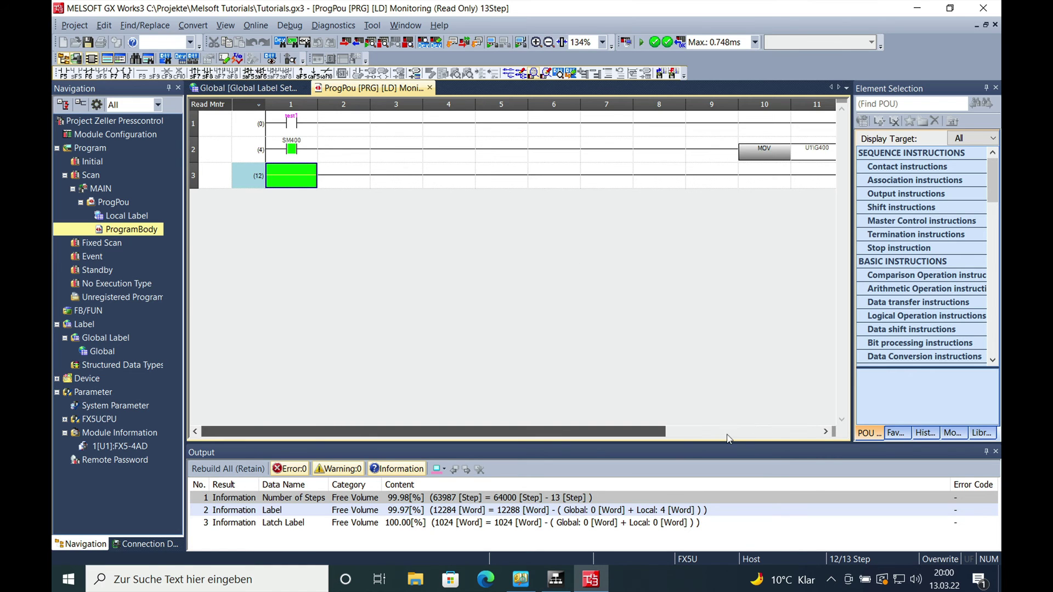